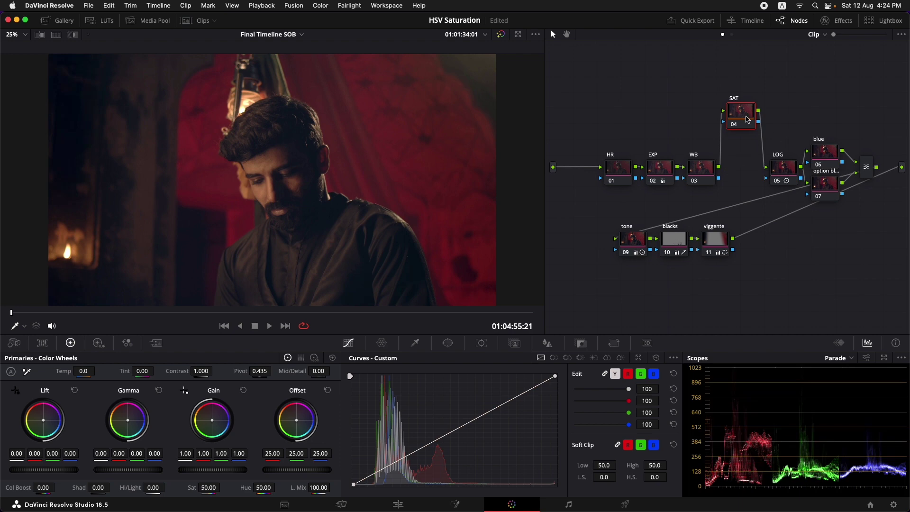
# Raise the SAT node's saturation to 74.60 and grab a still of the graded frame
pyautogui.moveTo(747, 117); pyautogui.dragTo(742, 122)
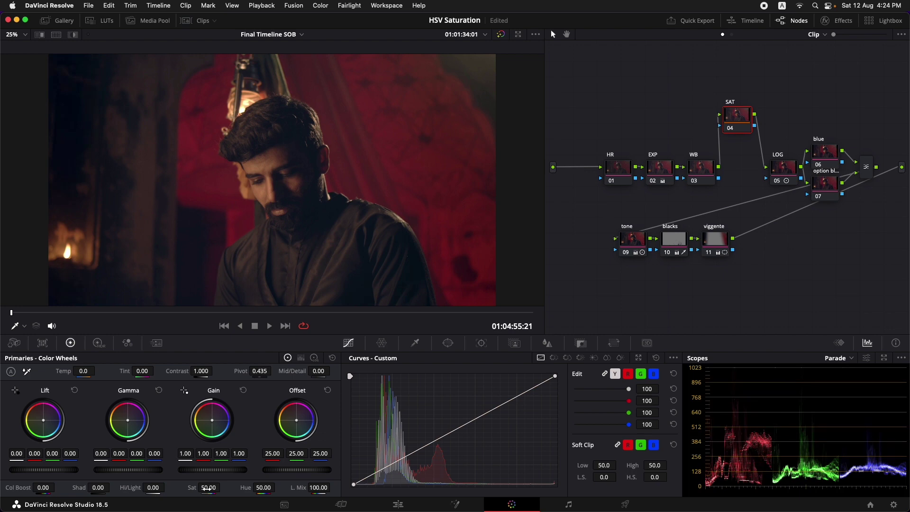
pyautogui.moveTo(208, 487); pyautogui.dragTo(265, 491)
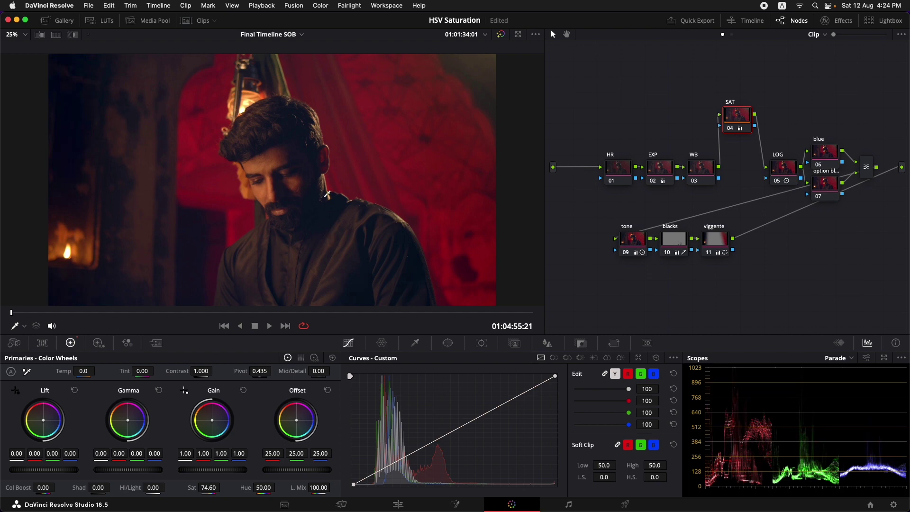
pyautogui.rightClick(356, 147)
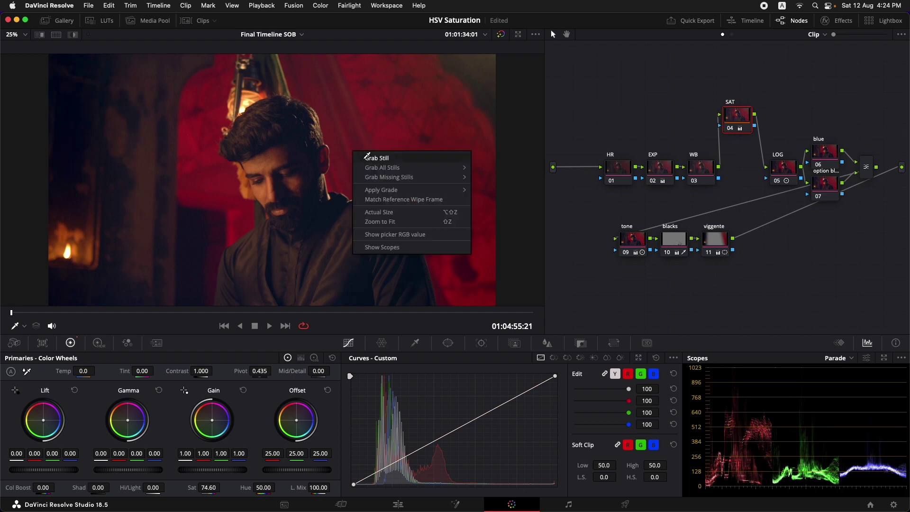
pyautogui.click(366, 158)
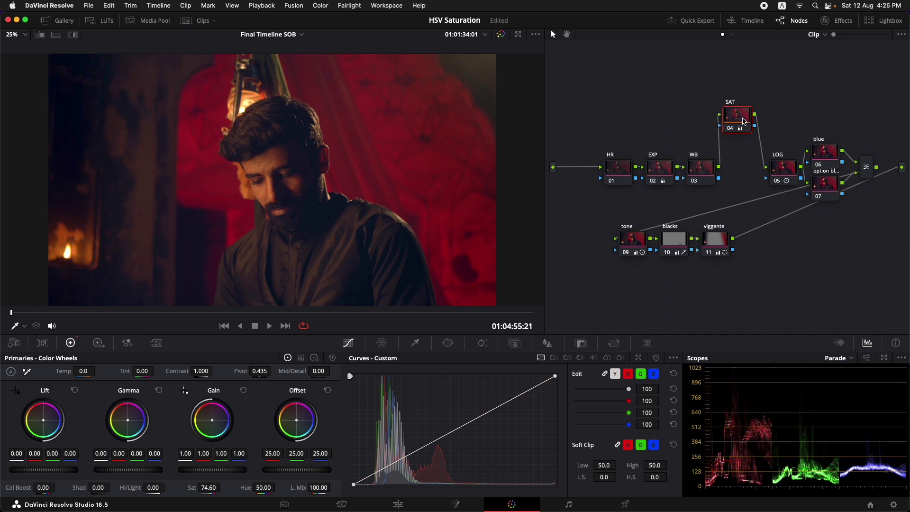
# Add a serial node after the SAT node and label it HSV
pyautogui.hotkey('alt', 's')
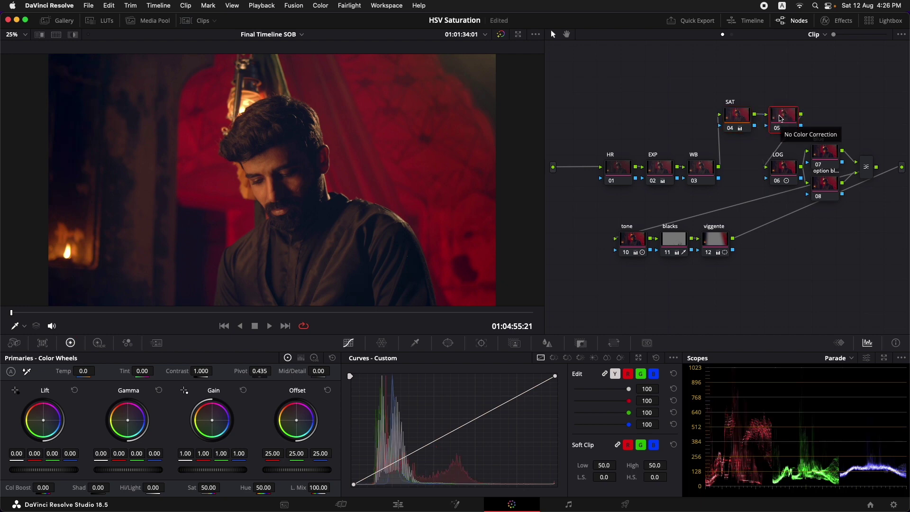
pyautogui.rightClick(781, 118)
pyautogui.click(791, 138)
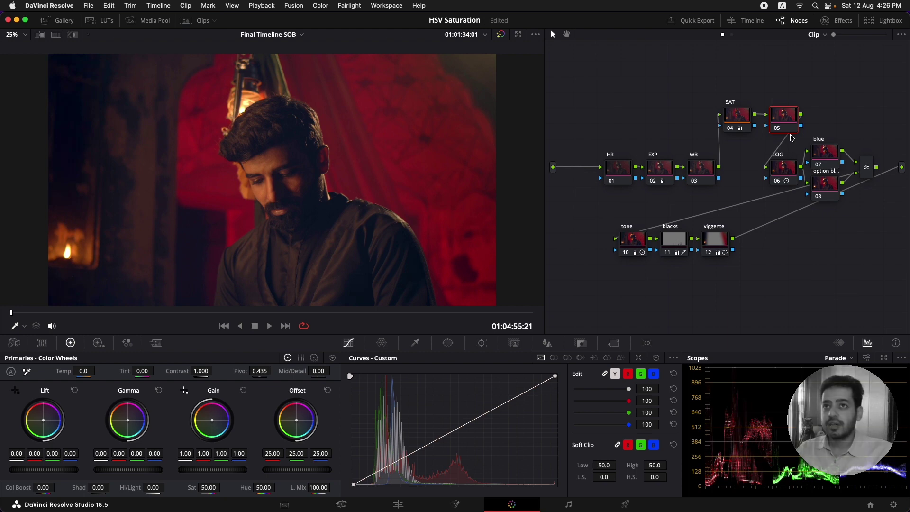
pyautogui.rightClick(788, 123)
pyautogui.click(803, 139)
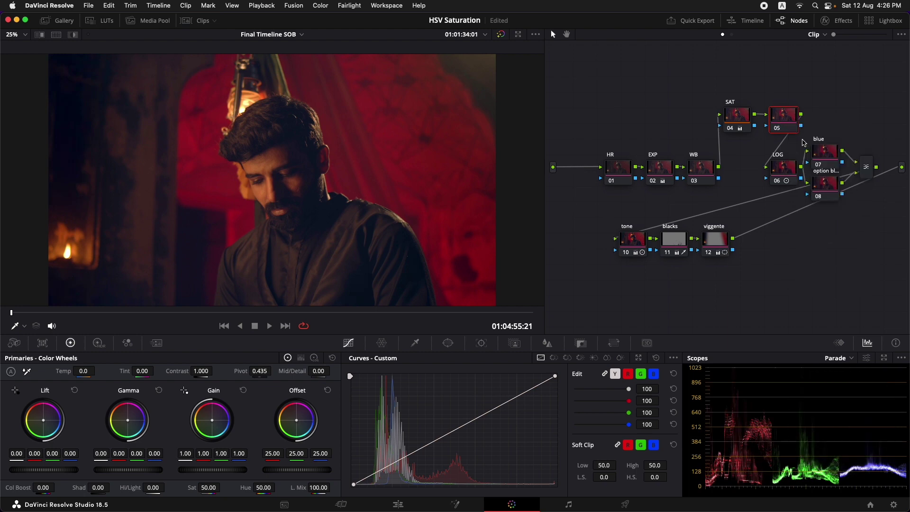
pyautogui.write('HSV')
# Disable the SAT node, shift it away from the HSV node, and set the HSV node's color space to HSV
pyautogui.click(742, 118)
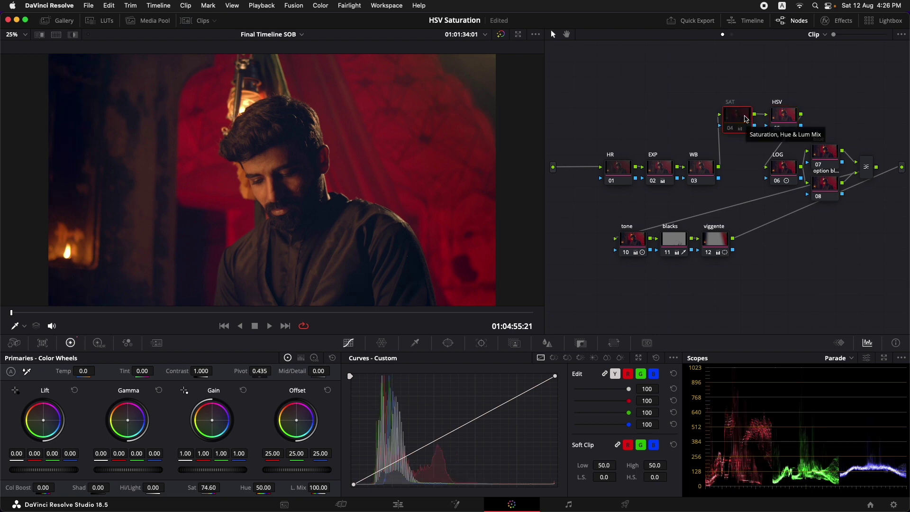
pyautogui.moveTo(746, 118); pyautogui.dragTo(724, 117)
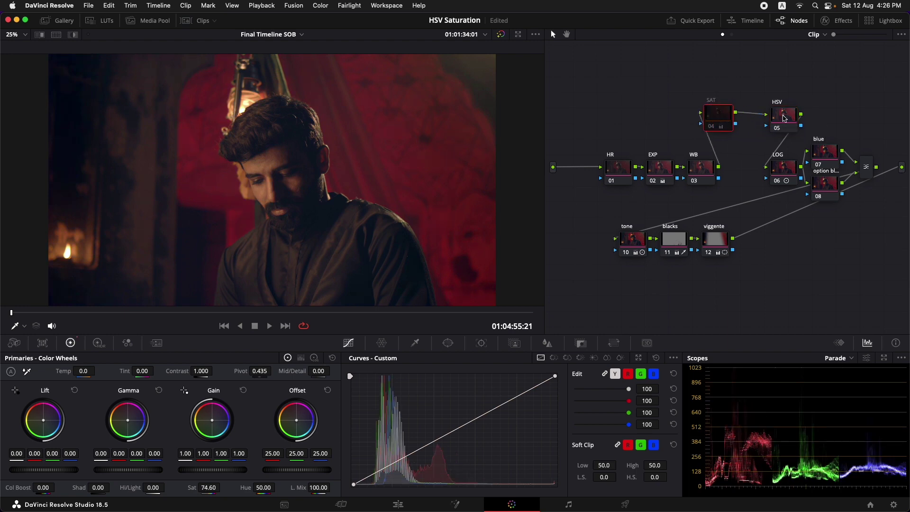
pyautogui.click(783, 118)
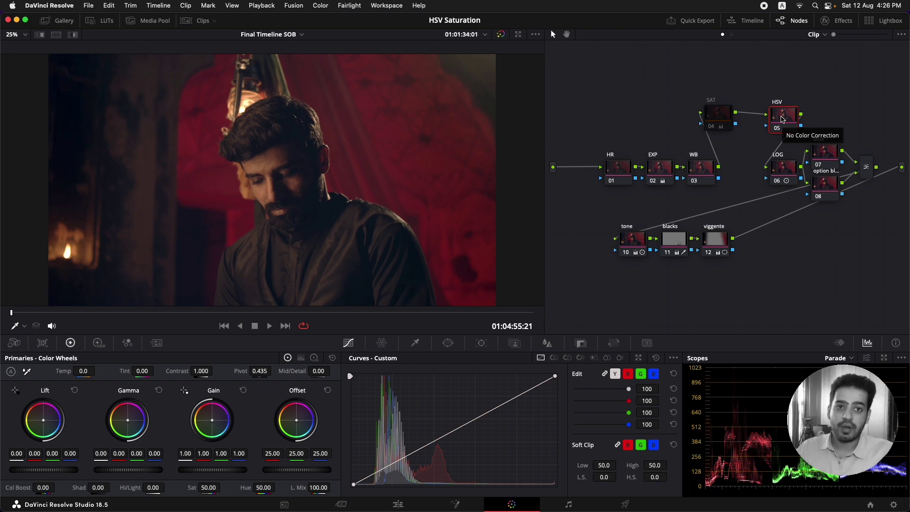
pyautogui.rightClick(782, 119)
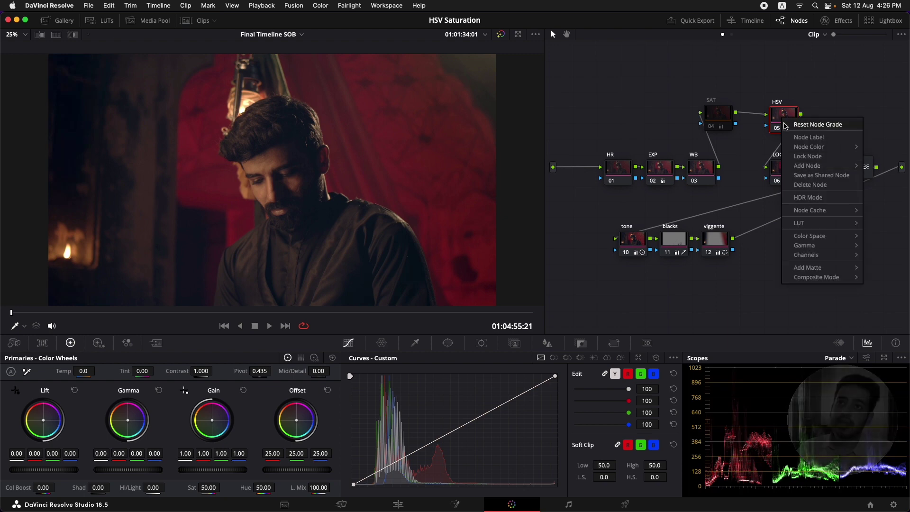
pyautogui.moveTo(811, 236)
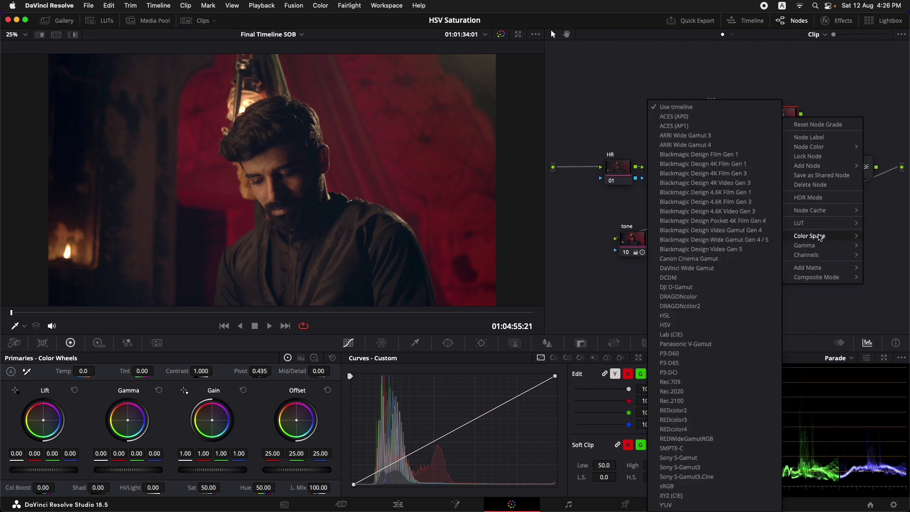
pyautogui.click(676, 326)
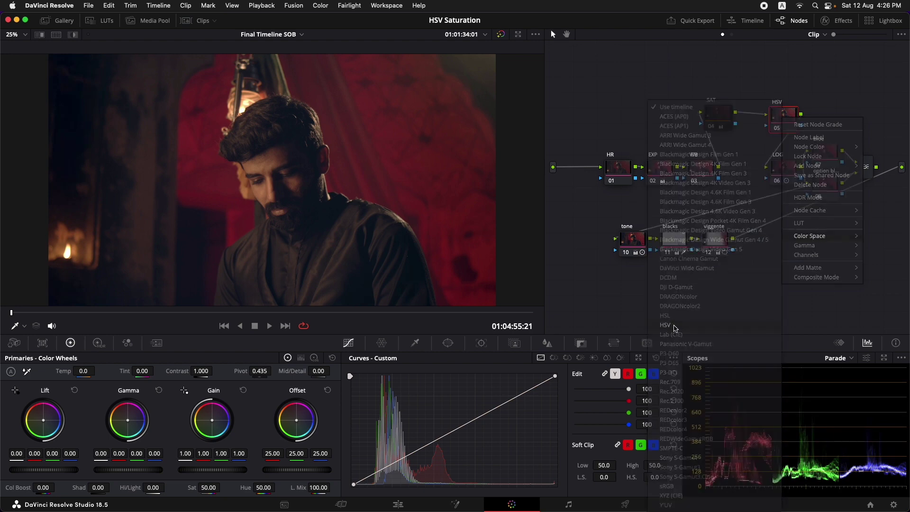
# Turn off channels 1 and 3 on the HSV node and raise its master gain to 1.28
pyautogui.click(773, 122)
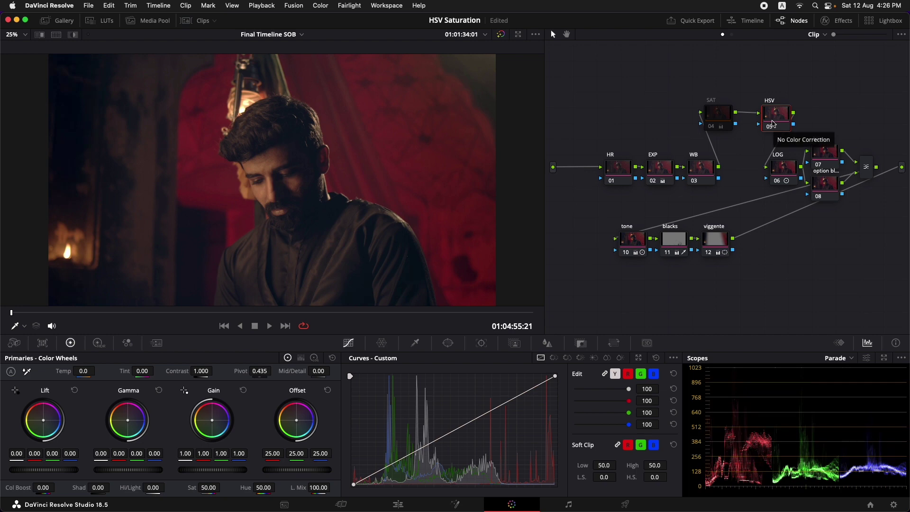
pyautogui.rightClick(773, 122)
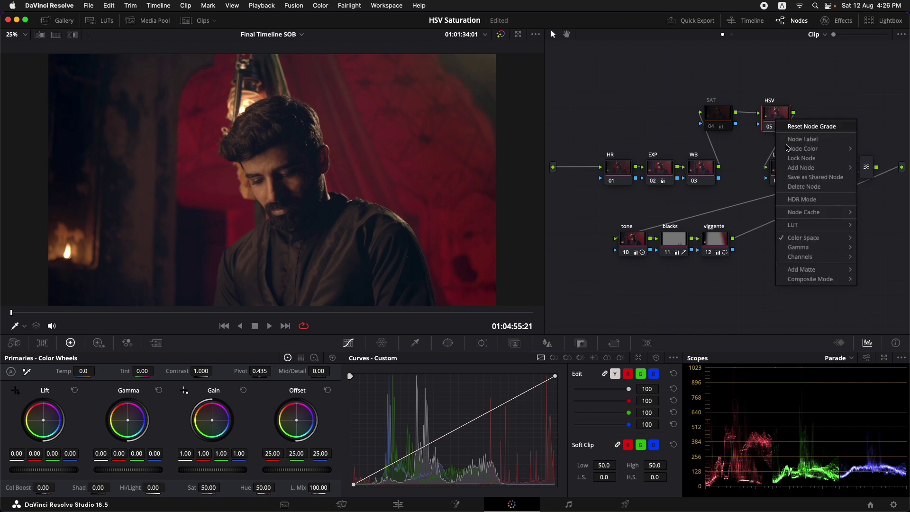
pyautogui.moveTo(826, 259)
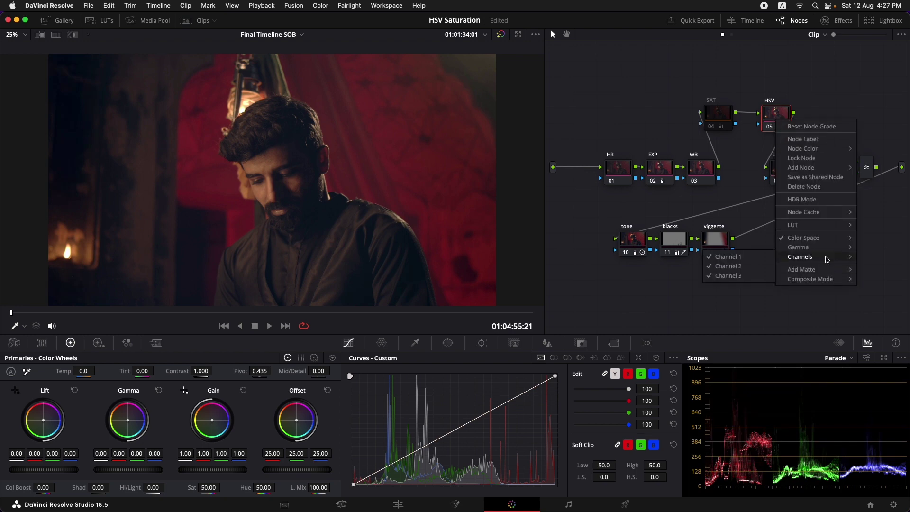
pyautogui.click(746, 260)
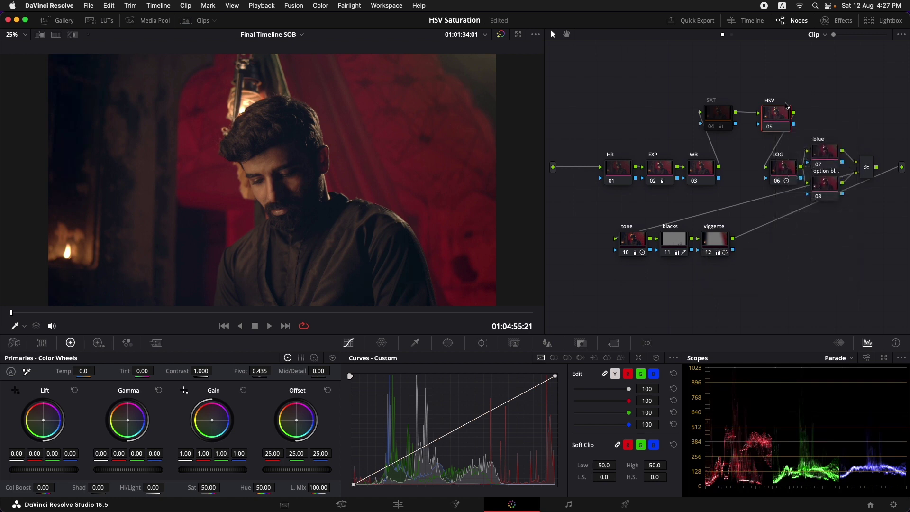
pyautogui.rightClick(774, 122)
pyautogui.moveTo(810, 258)
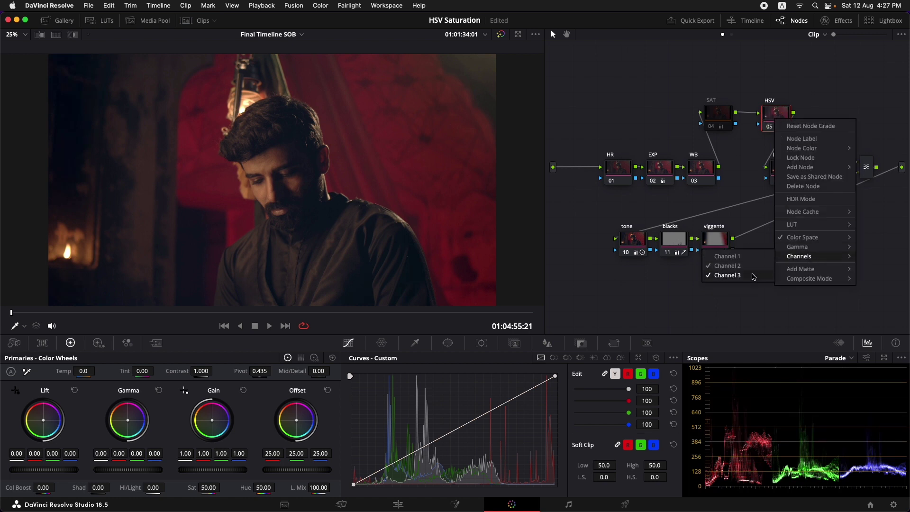
pyautogui.click(754, 276)
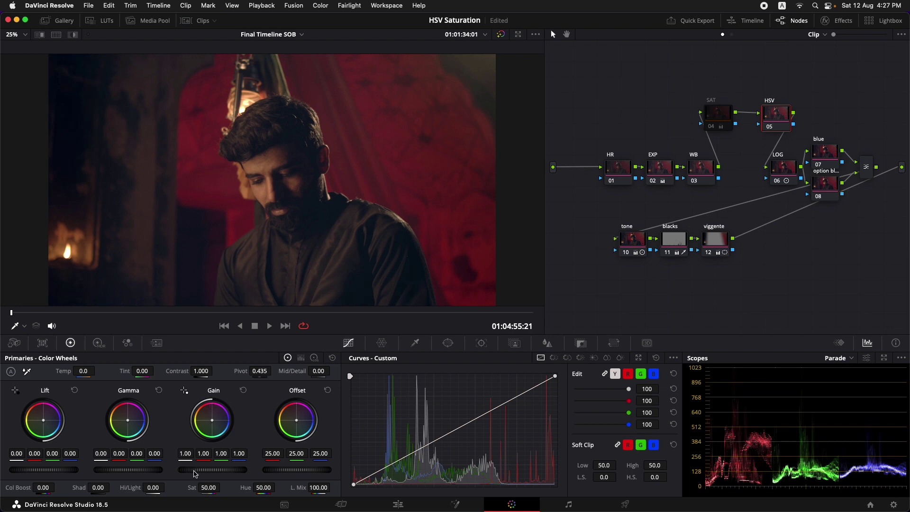
pyautogui.moveTo(194, 472); pyautogui.dragTo(375, 480)
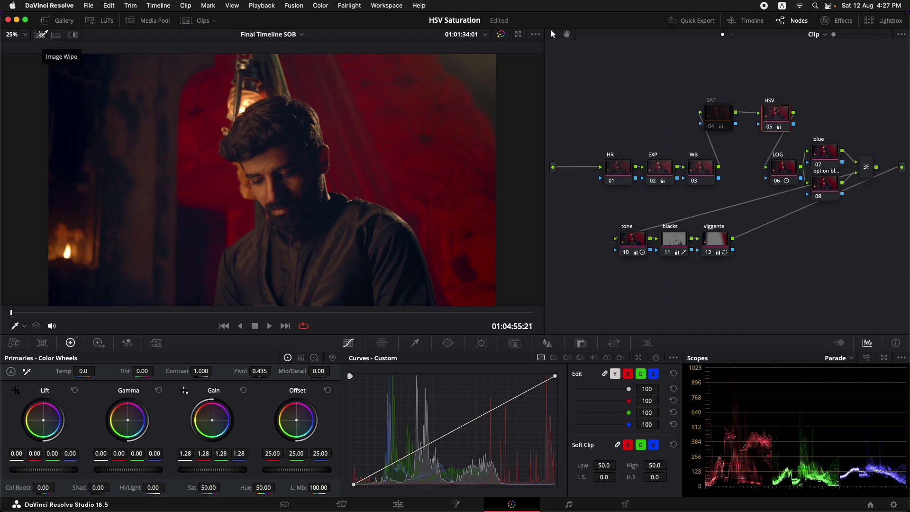
# Compare the HSV grade with the grabbed still by sweeping an image wipe across the frame, and turn the wipe off
pyautogui.click(41, 34)
pyautogui.moveTo(51, 187); pyautogui.dragTo(125, 188)
pyautogui.moveTo(235, 203); pyautogui.dragTo(134, 213)
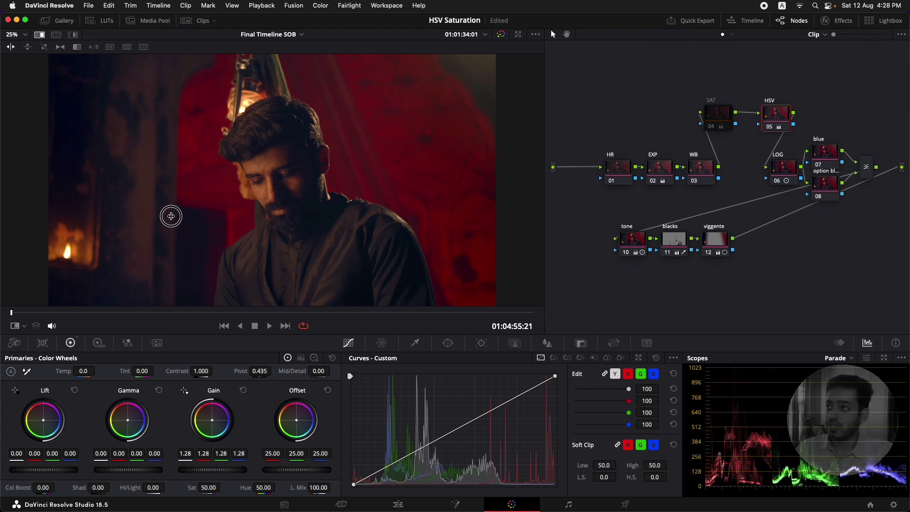
pyautogui.moveTo(171, 216); pyautogui.dragTo(238, 237)
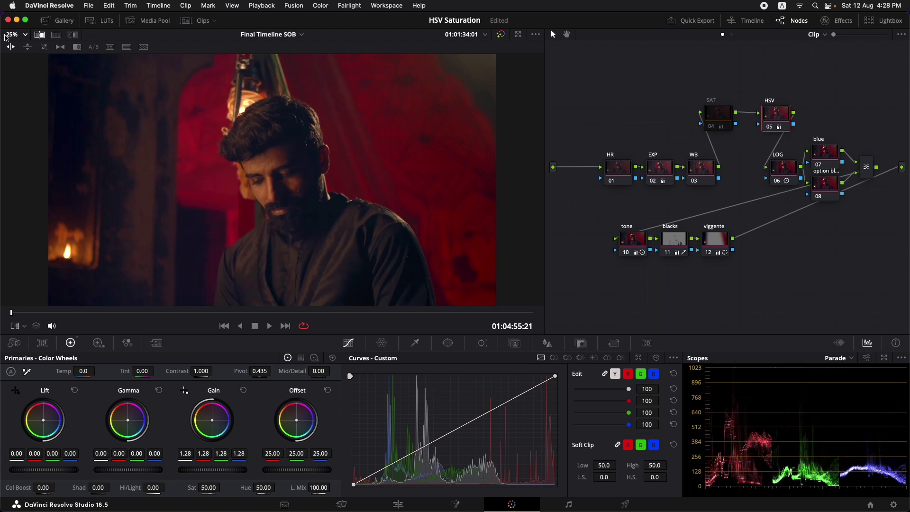
pyautogui.click(39, 34)
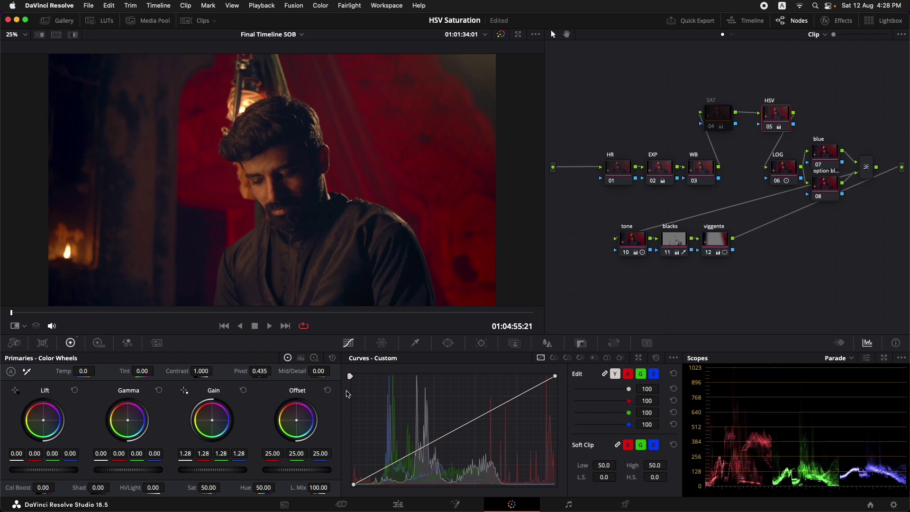
# Show the primaries as Log wheels and compare the SAT and HSV grades by toggling both nodes, leaving only HSV enabled
pyautogui.click(315, 358)
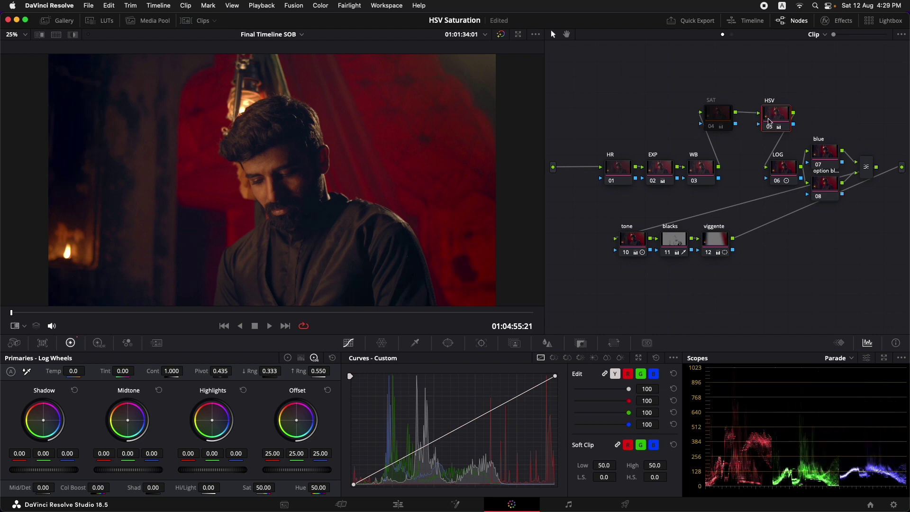
pyautogui.press('super+d')
pyautogui.click(724, 117)
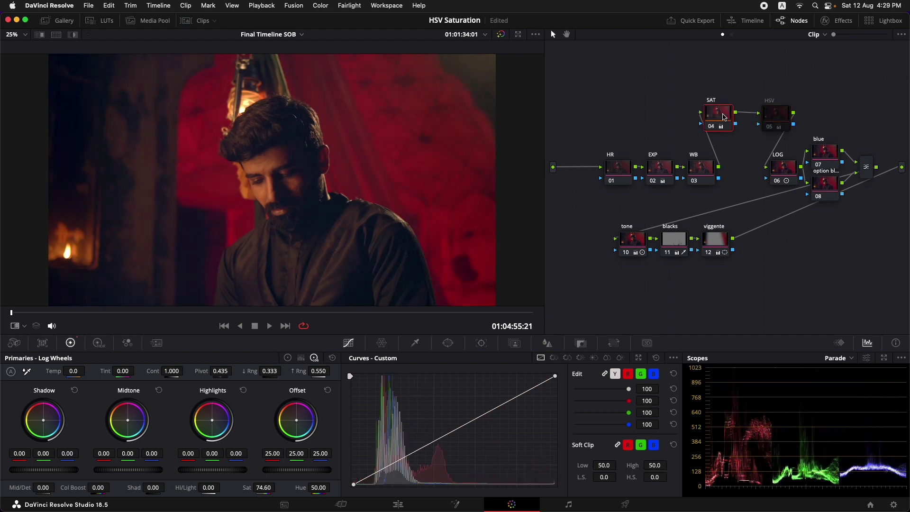
pyautogui.press('super+d')
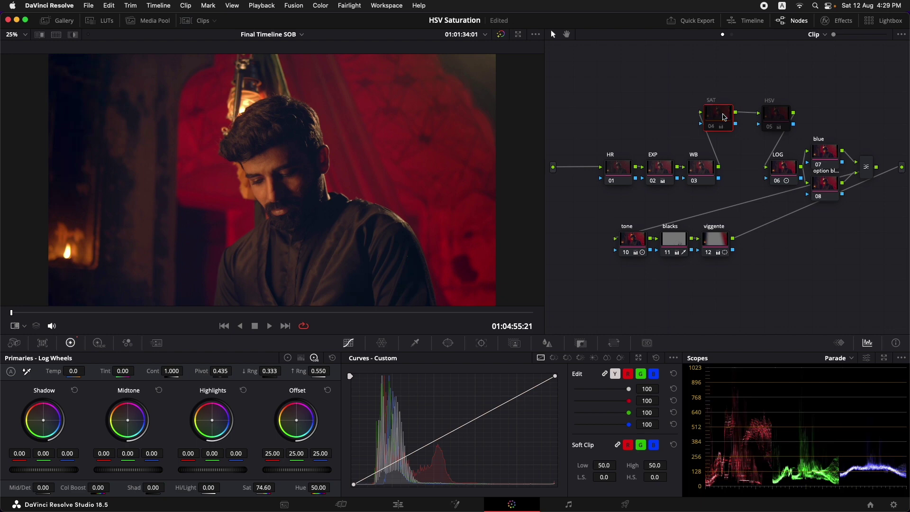
pyautogui.click(777, 117)
pyautogui.press('super+d')
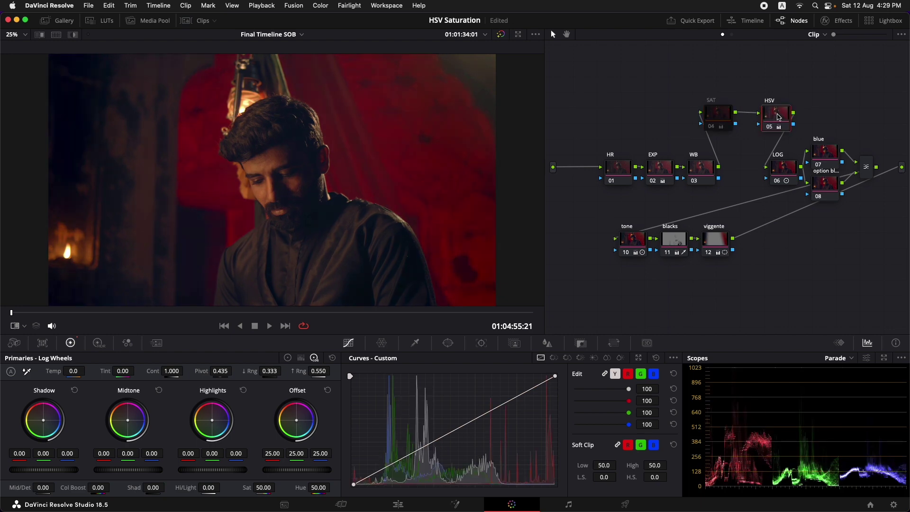